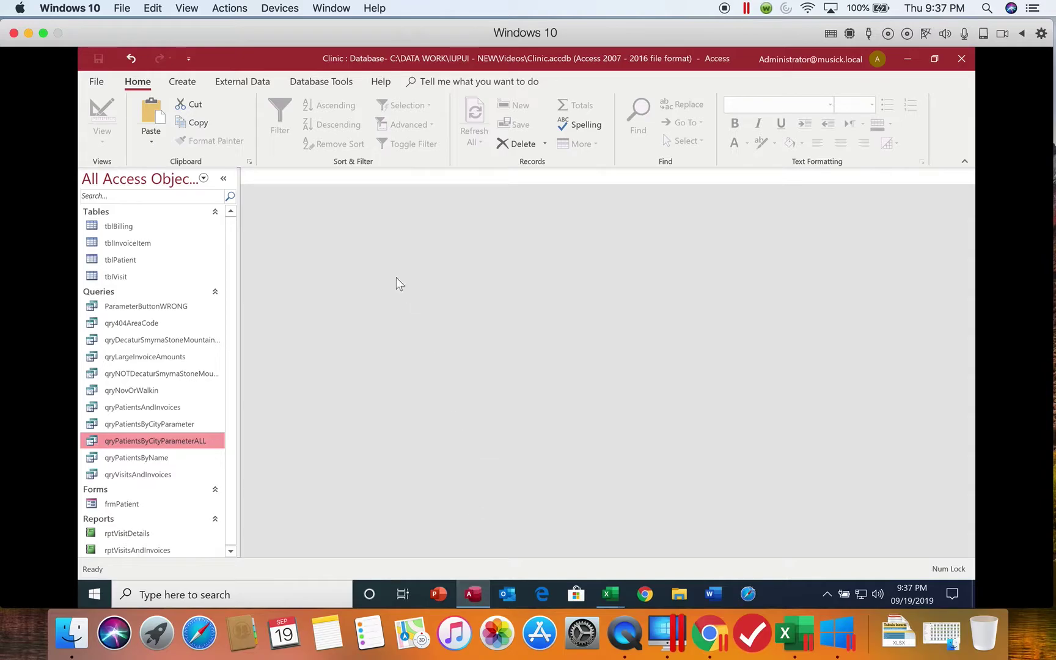
Step: Create a new query in design view and add the tblBilling table to it
left_click(188, 82)
left_click(319, 125)
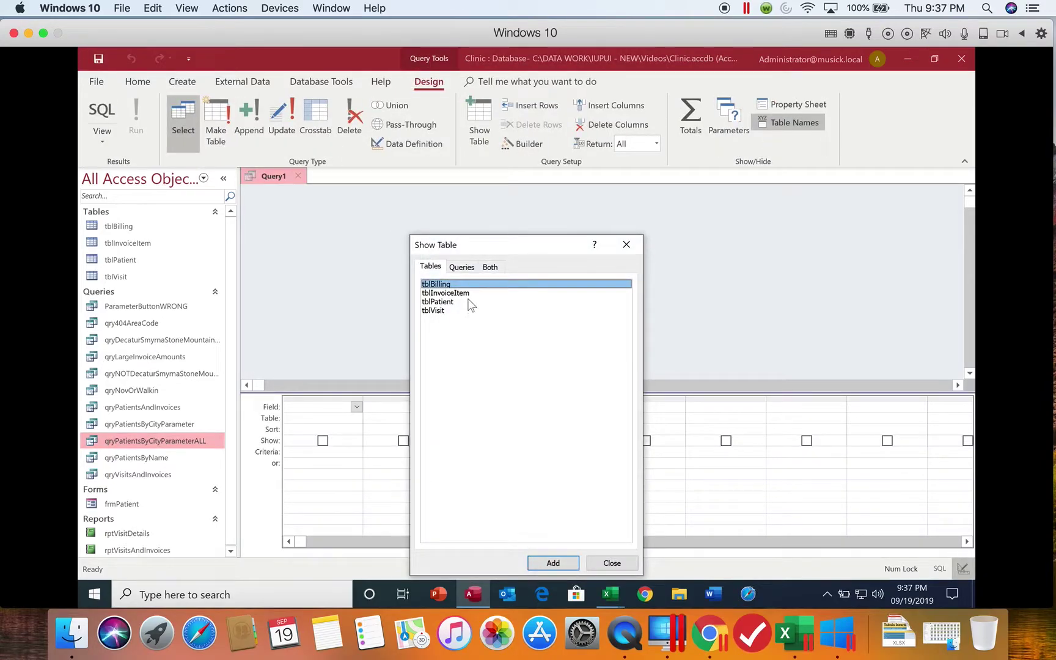
double_click(465, 285)
left_click(612, 563)
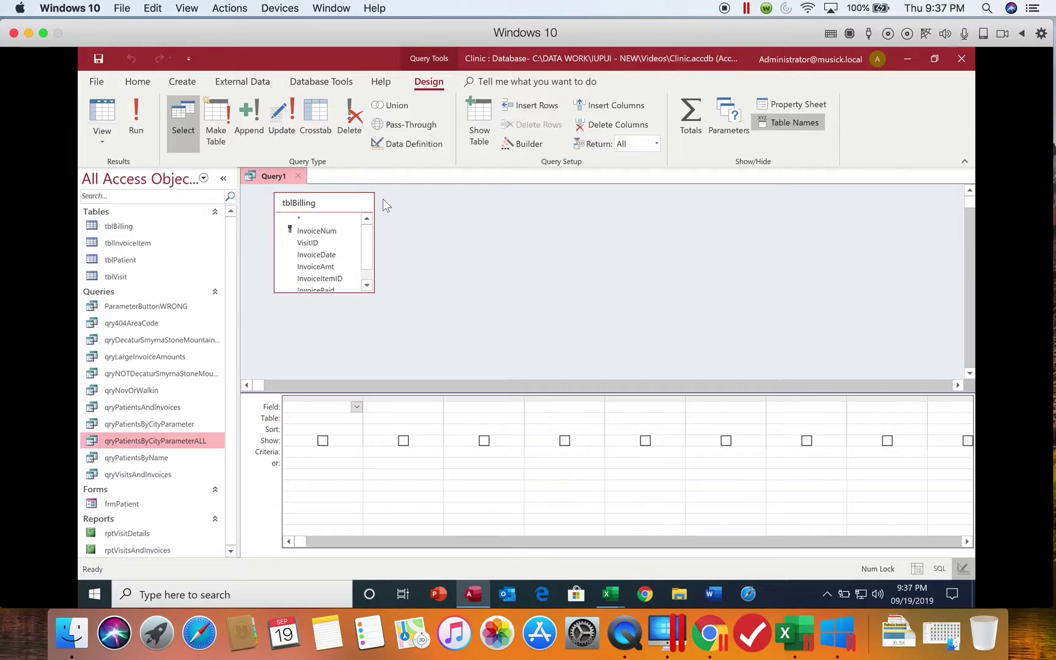
Step: Add all tblBilling fields, from InvoiceNum through Insurance, to the query design grid
left_click(304, 206)
double_click(305, 206)
left_click_drag(301, 228, 315, 433)
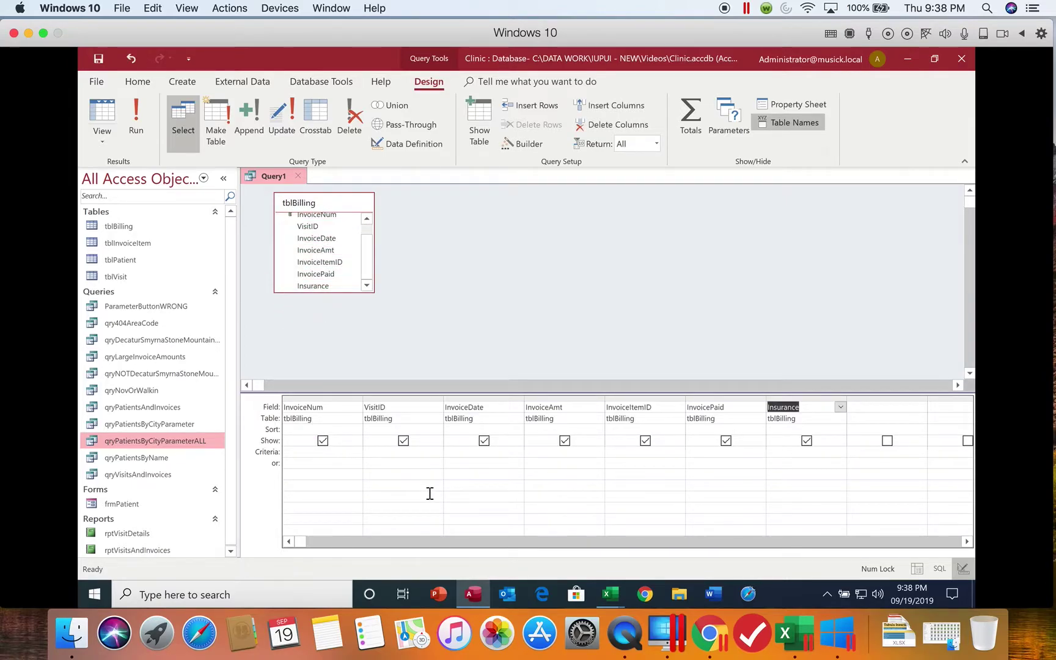
Step: Enter a parameter criterion for the Insurance field with the prompt "Type the minimum amount:" and try to run the query
left_click(778, 451)
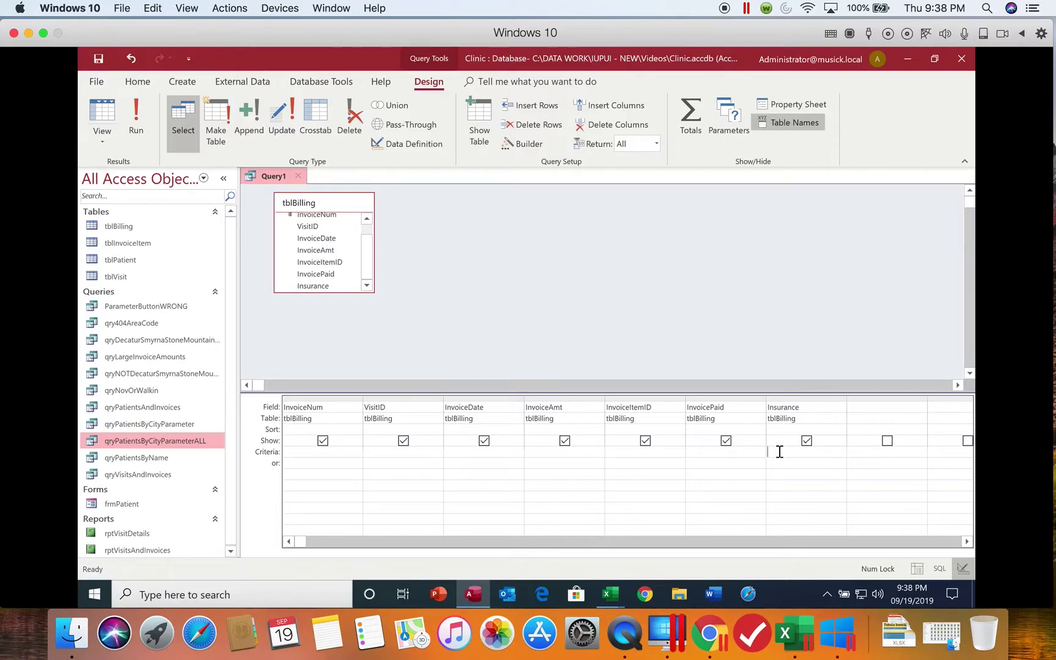
type("[")
type("Ty")
type("pe the ")
type("minimum")
type(" amount:")
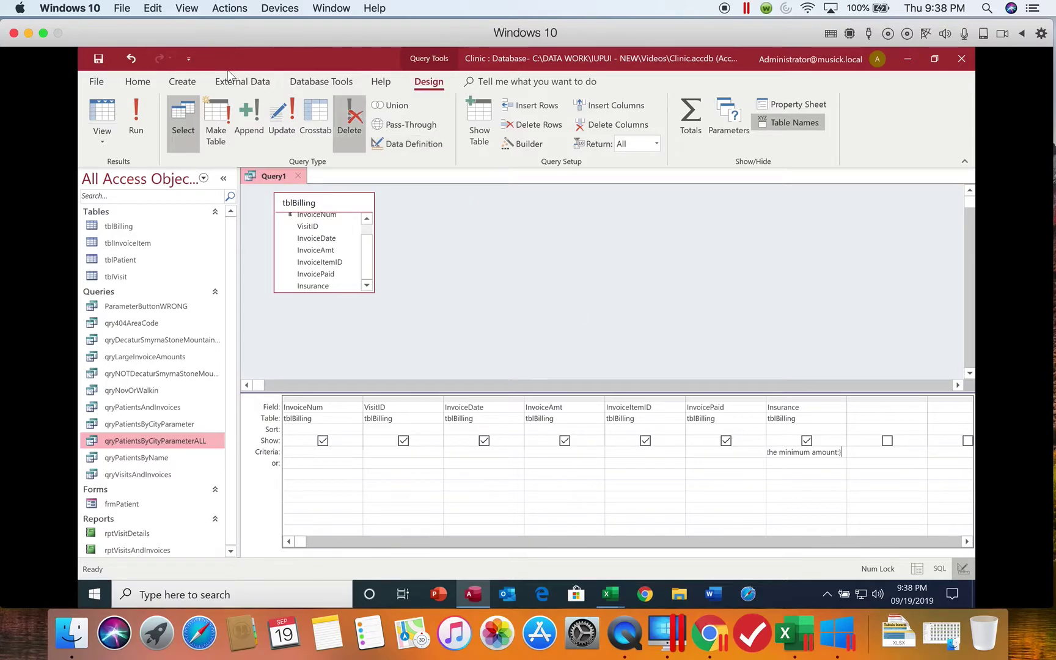
left_click(127, 124)
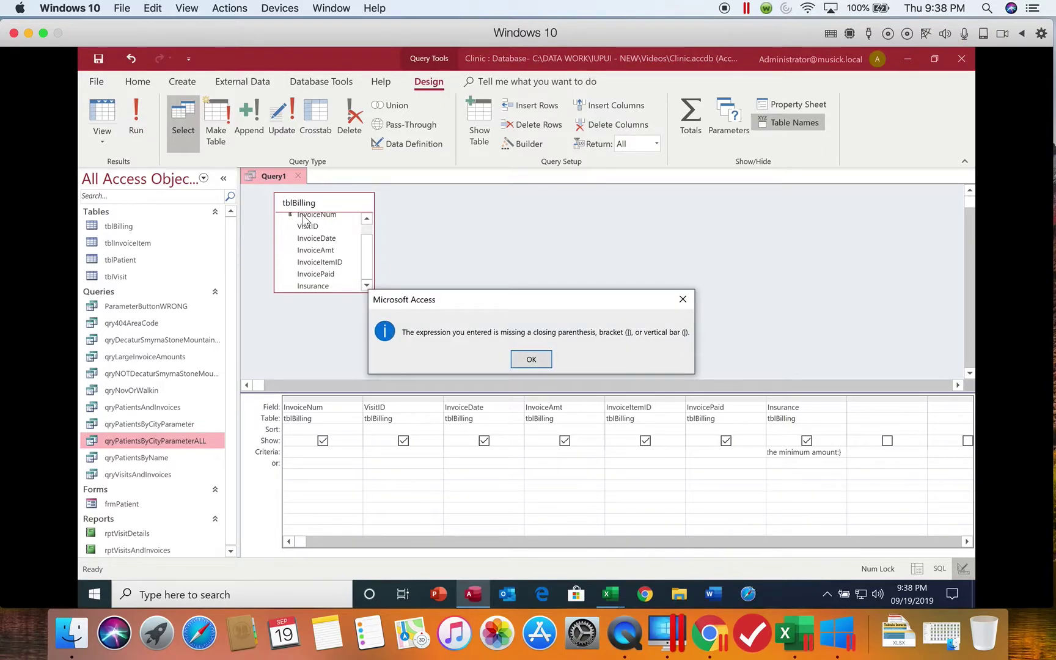
Step: Widen the Insurance column and correct its criterion to [Type the minimum amount:] with a closing square bracket
left_click(528, 359)
left_click_drag(847, 400, 919, 398)
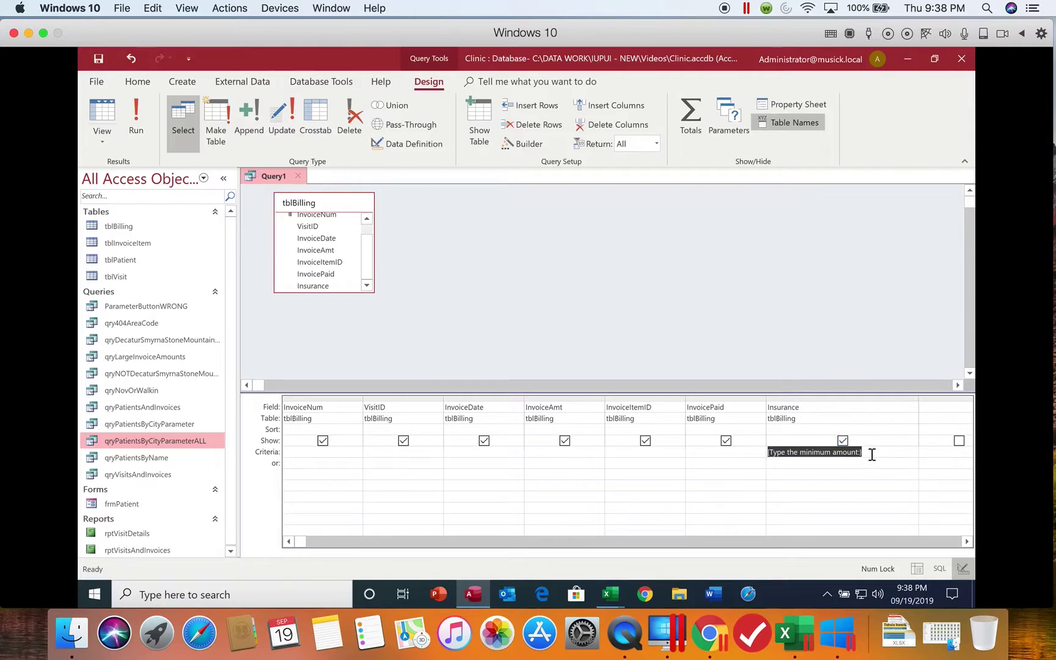
left_click(870, 455)
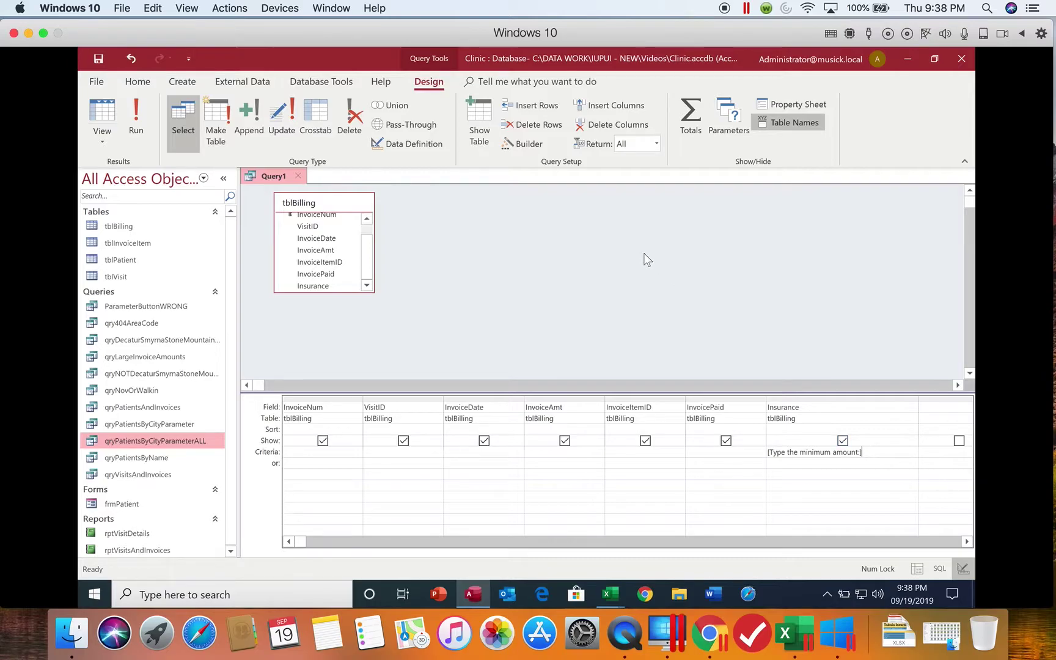
Step: Run the query with a minimum amount of 50, check the results and return to design view
left_click(148, 126)
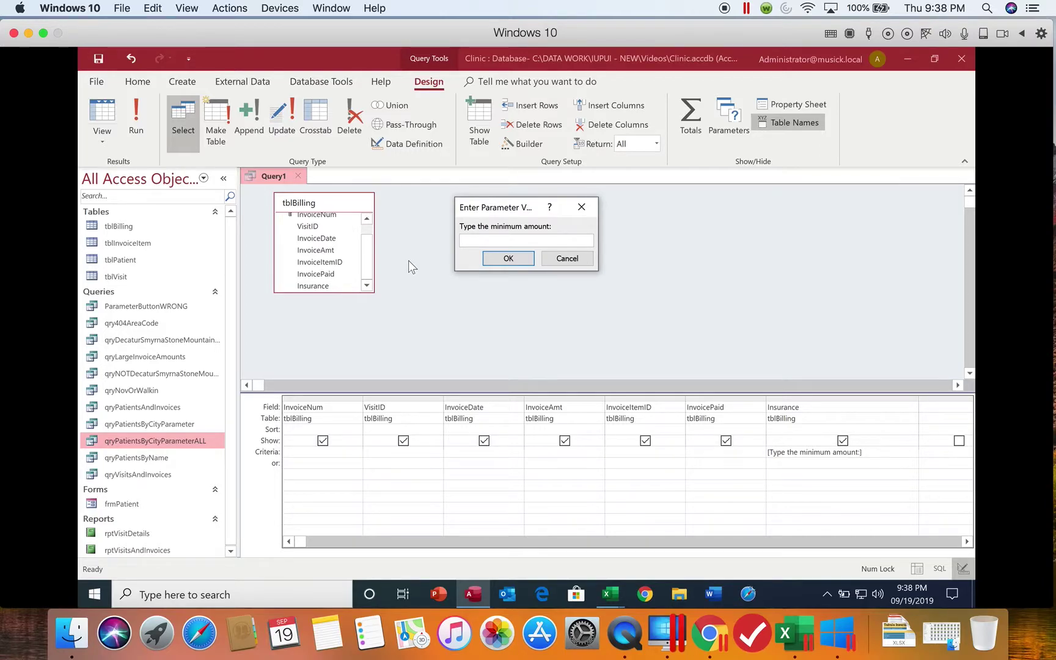
type("50")
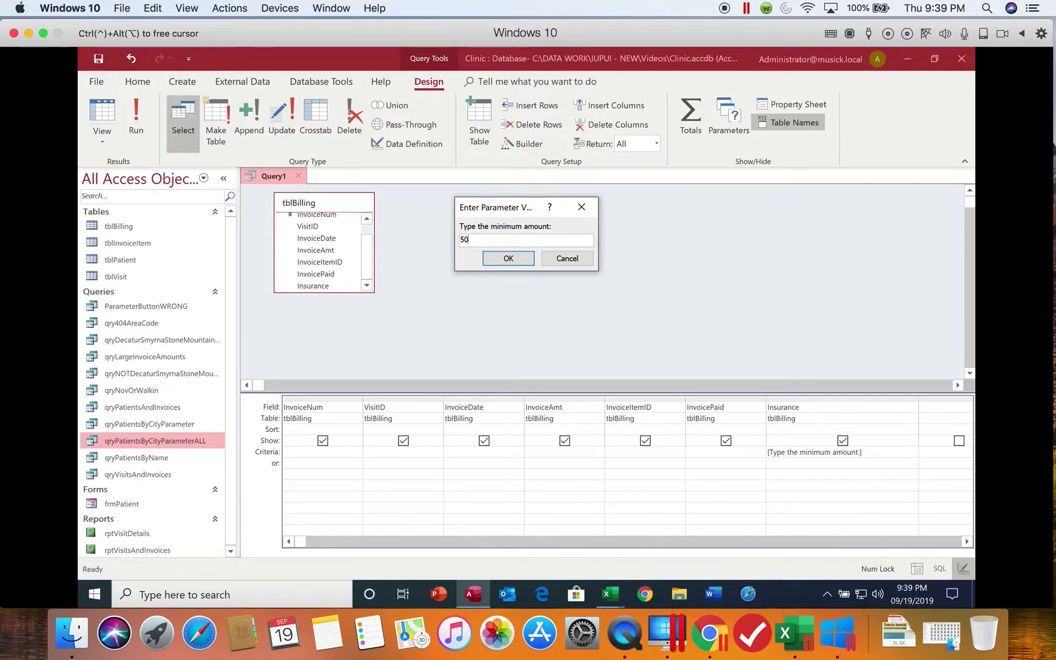
key("Return")
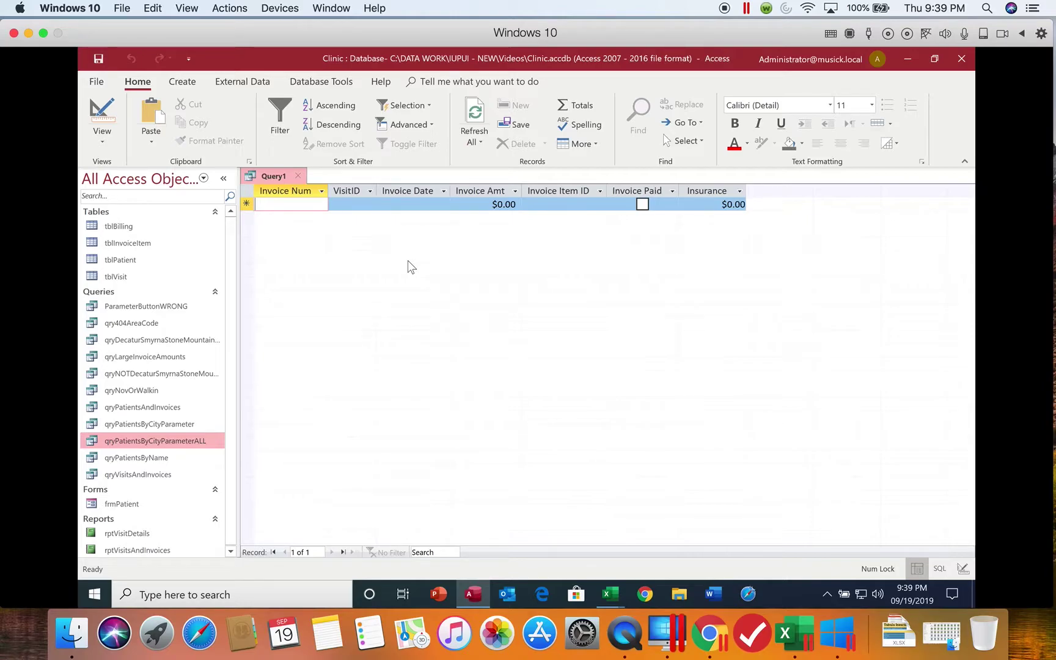
left_click(107, 116)
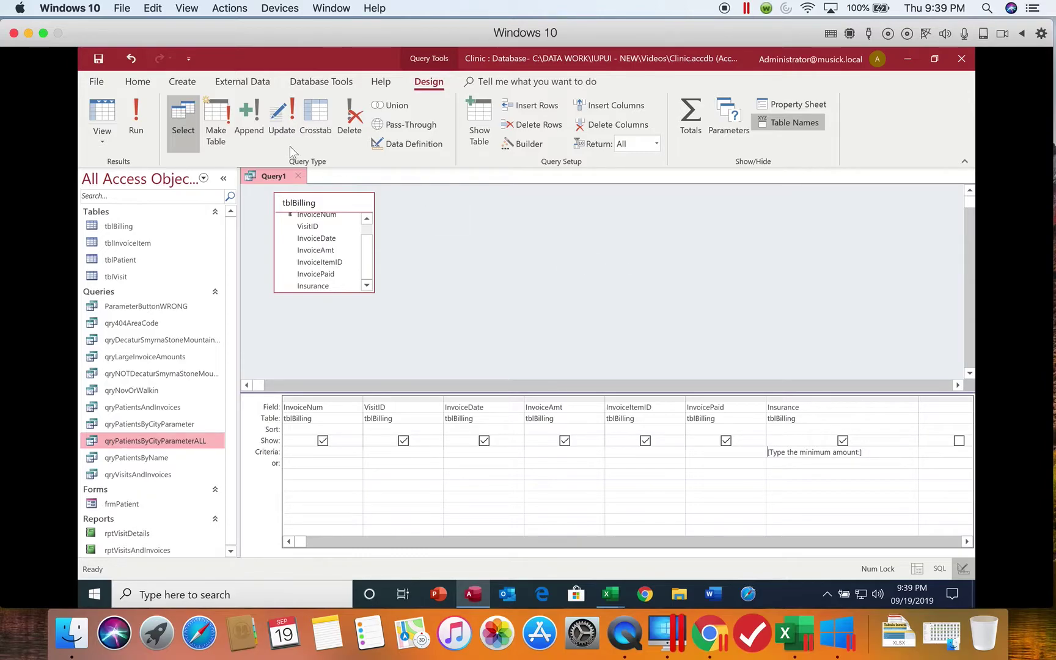
Step: Run the query with a minimum amount of 1000, check the results and return to design view
left_click(137, 122)
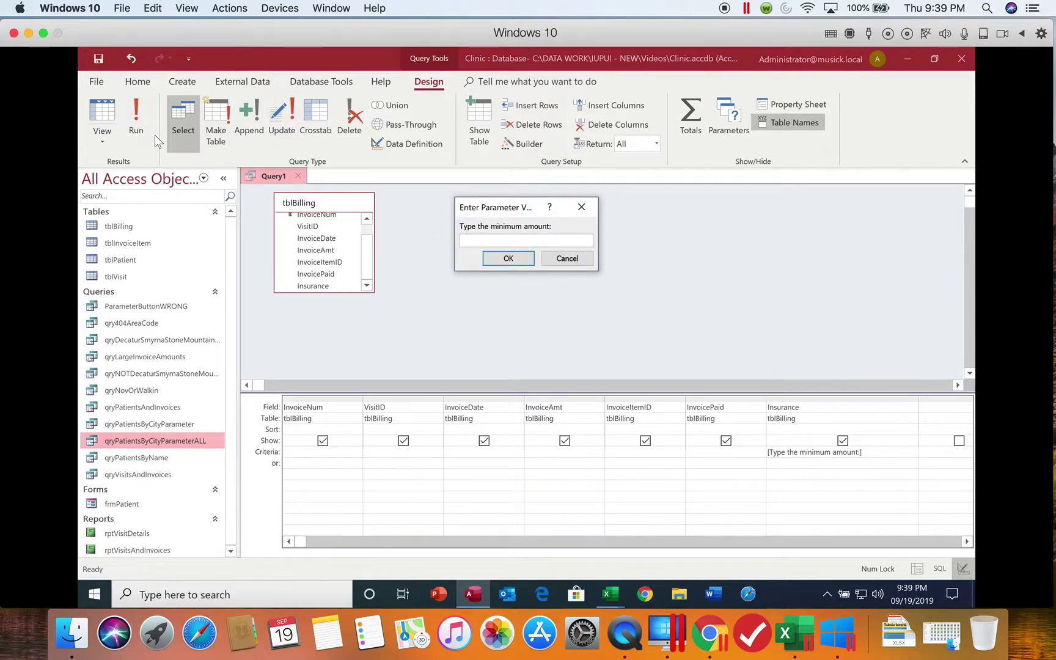
type("1000")
key("Return")
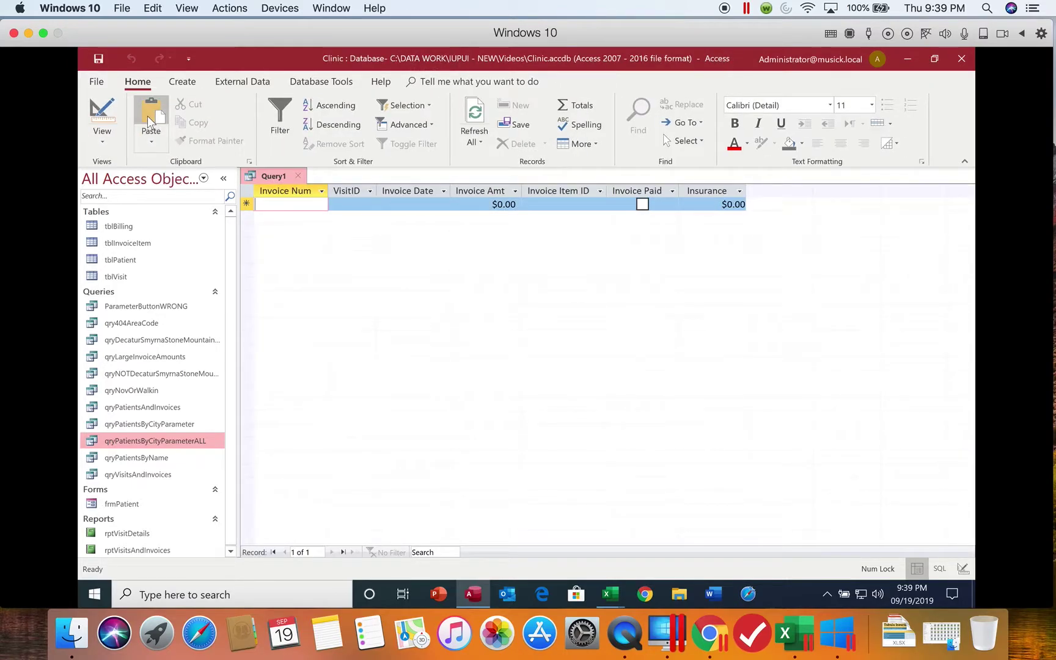
left_click(110, 110)
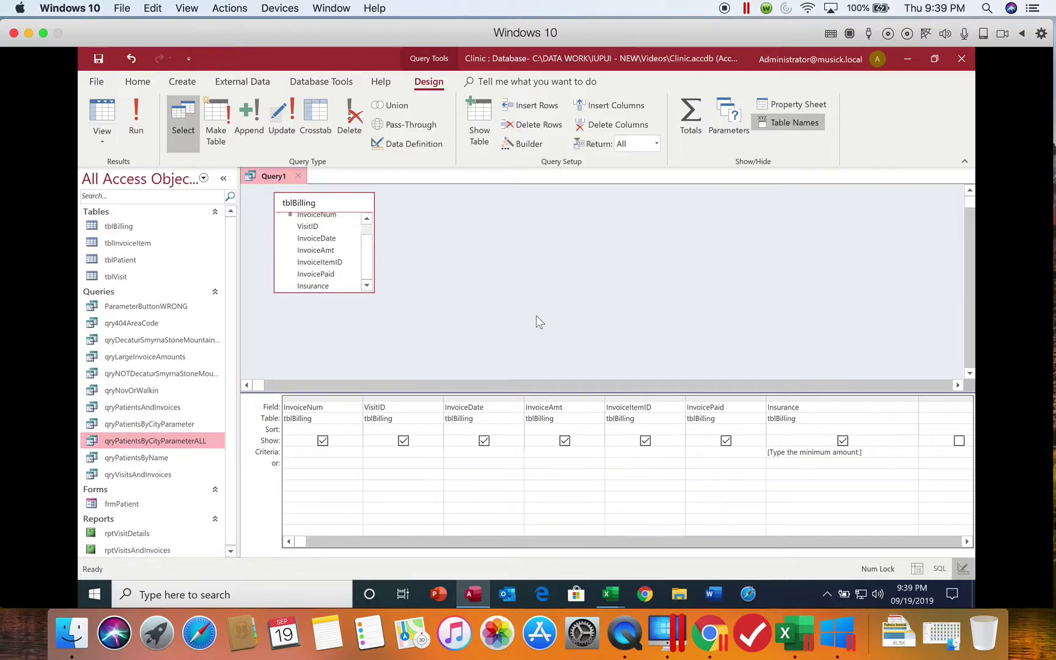
Step: Run the query with a minimum amount of 100, check the results and return to design view
left_click(137, 125)
type("100")
key("Return")
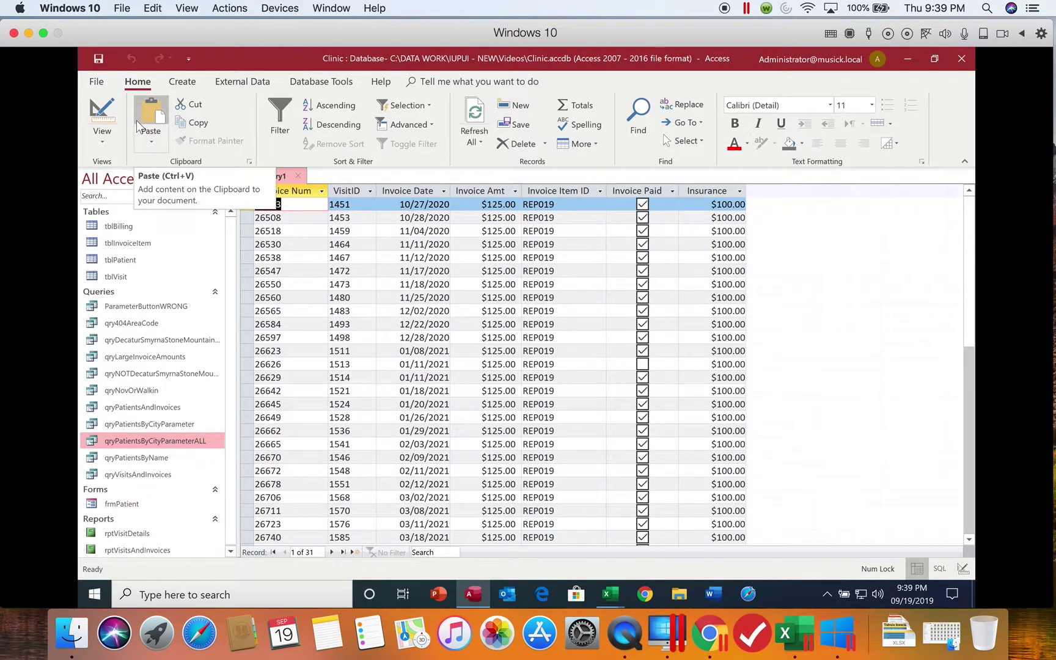
left_click(103, 116)
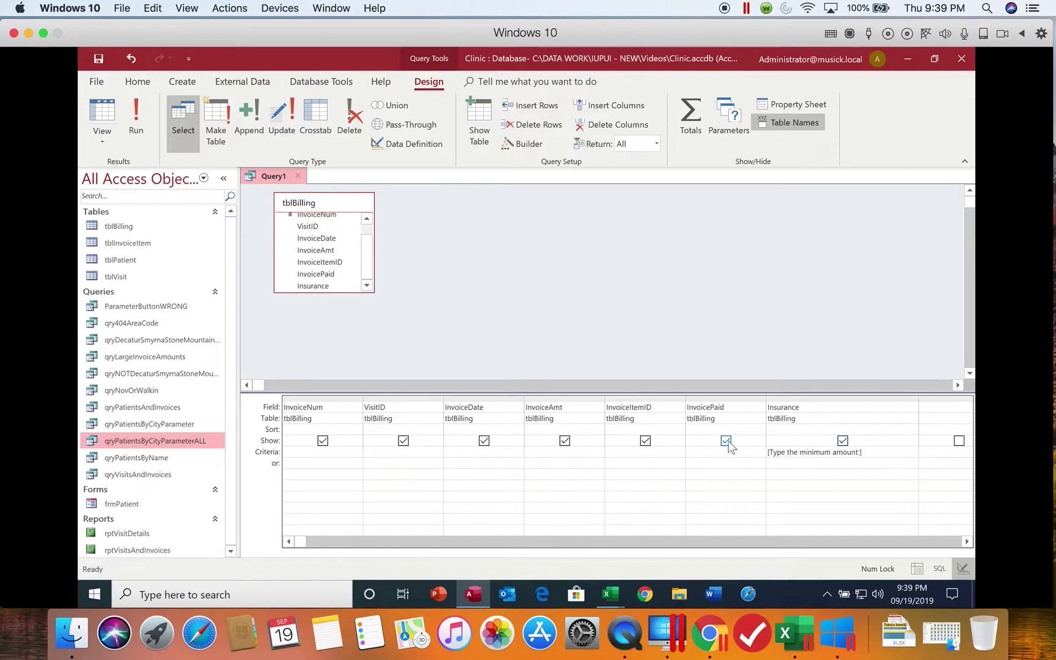
Step: Change the Insurance criterion to >=[Type the minimum amount:] and test the query with a minimum amount of 50
left_click(767, 451)
type(">=")
left_click(148, 116)
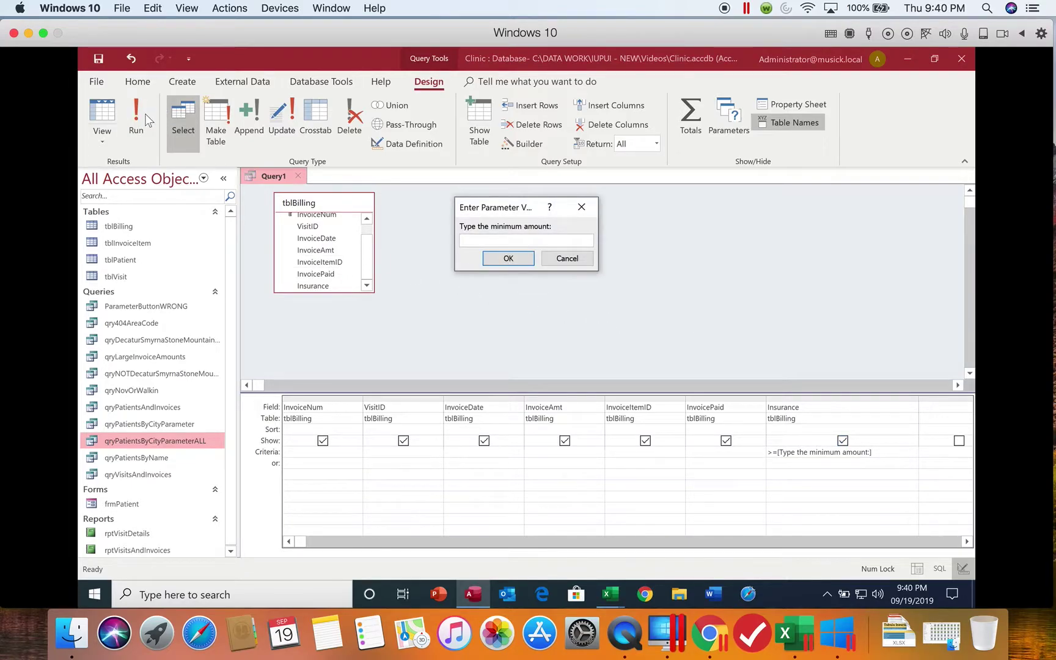
type("50")
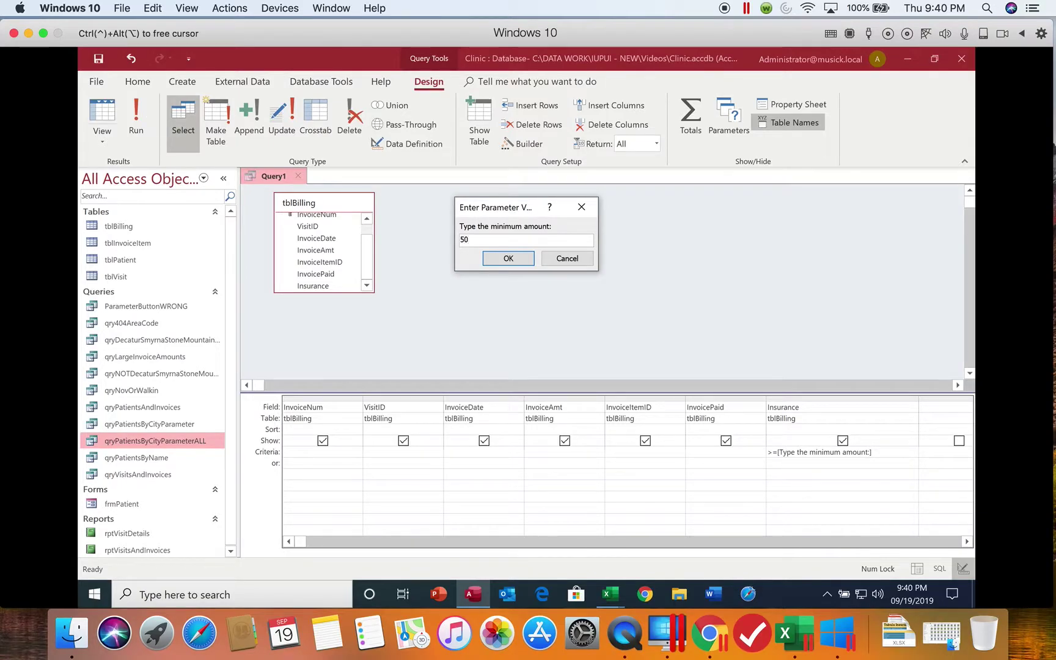
key("Return")
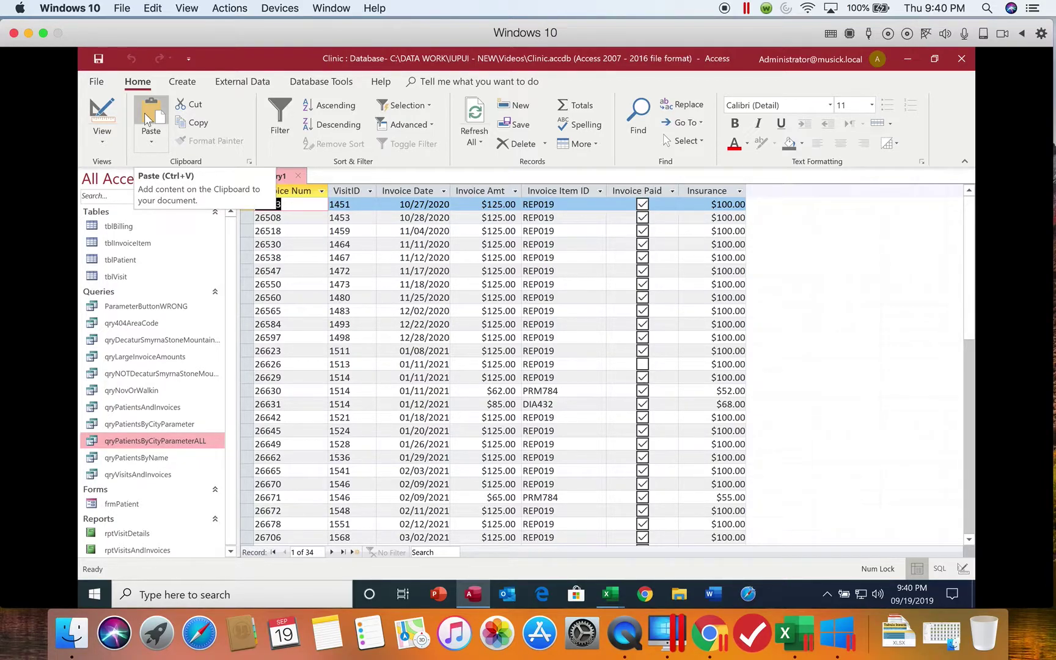
left_click(104, 112)
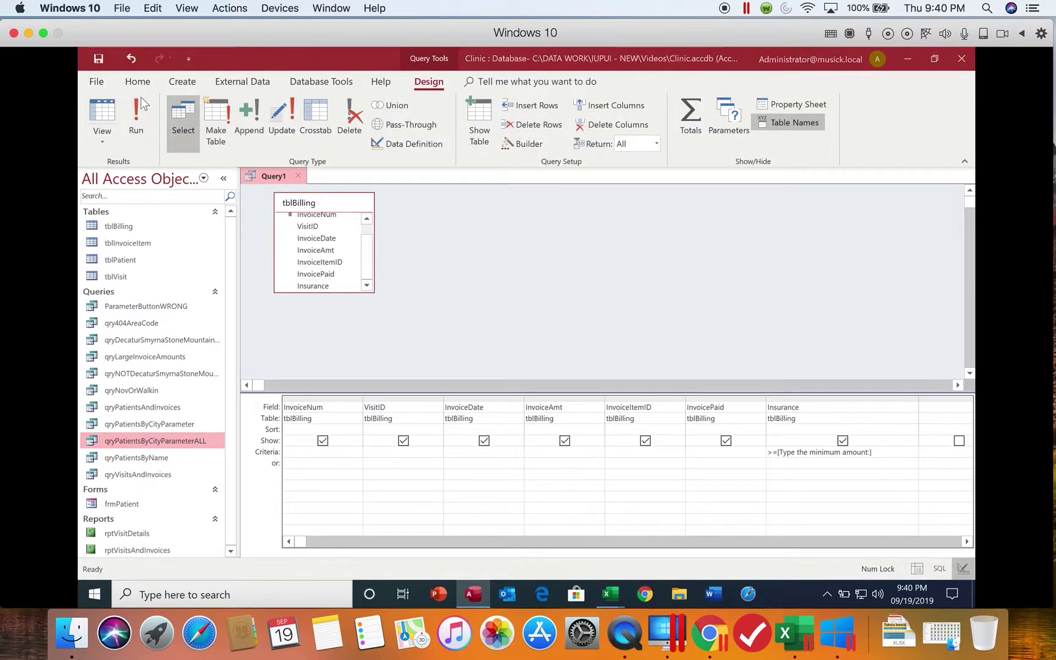
Step: Run the query with a minimum amount of 40, check the results and return to design view
left_click(140, 107)
type("40")
key("Return")
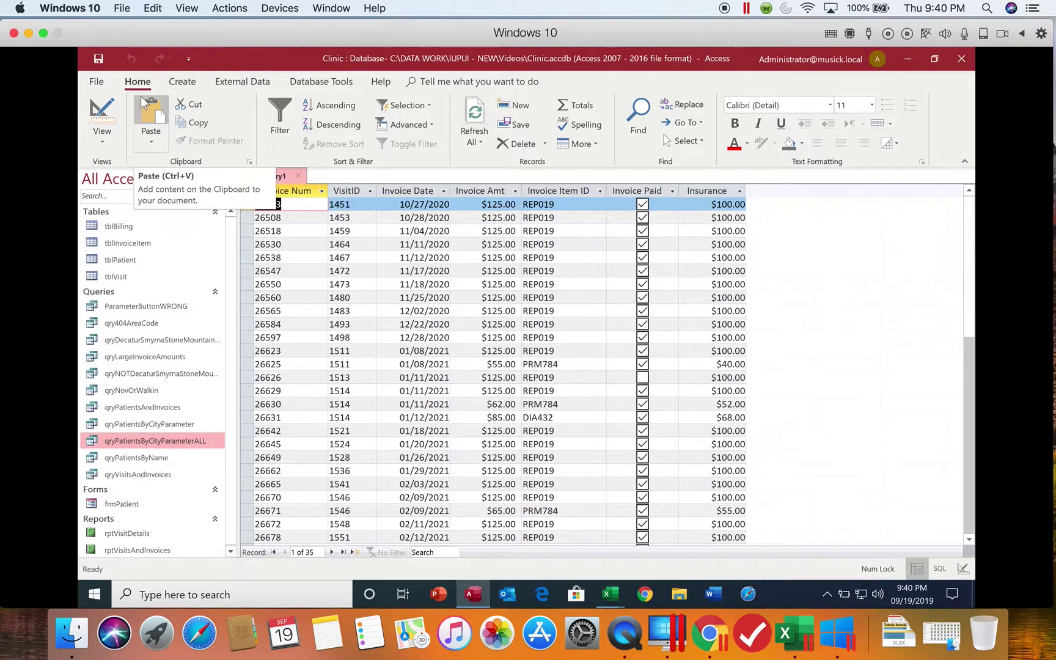
left_click(97, 109)
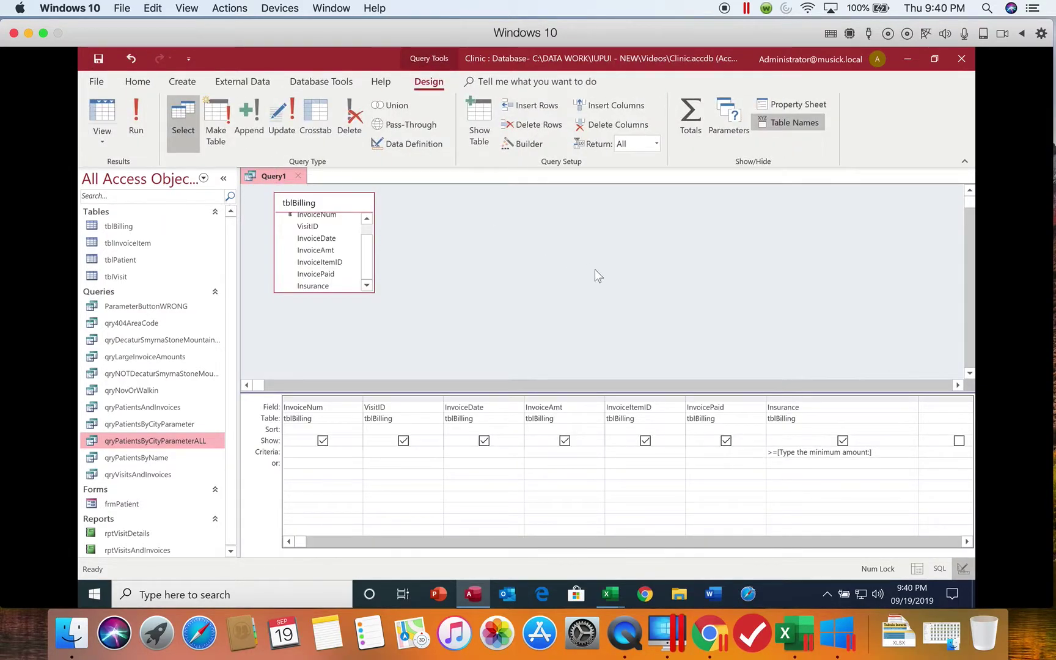
Step: Save the query as MinimumParameter and close it
left_click(771, 453)
left_click(98, 60)
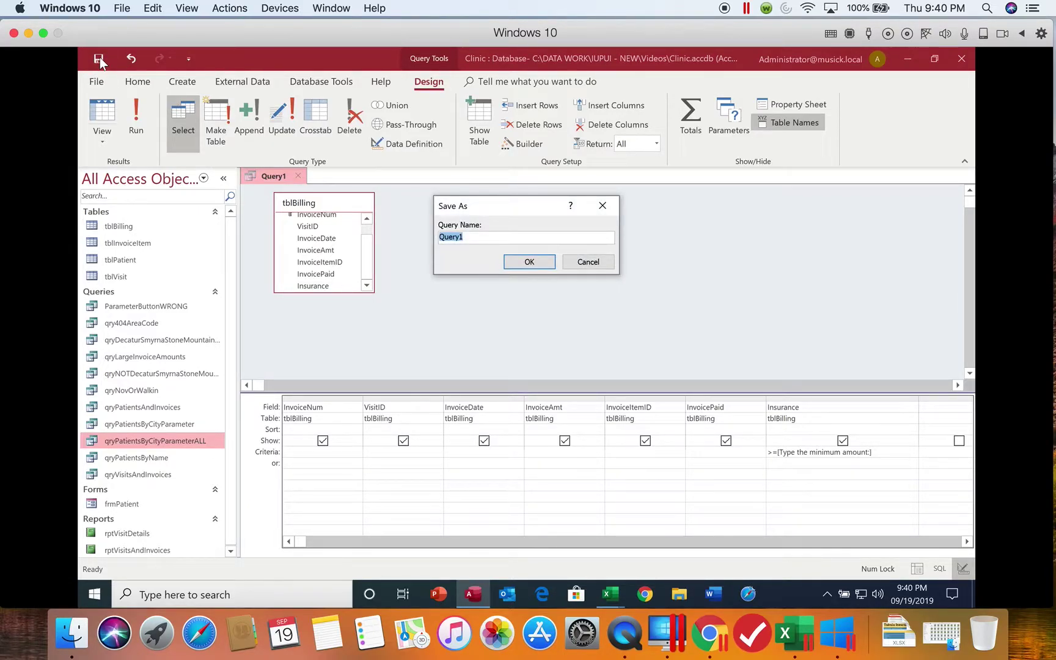
type("Mini")
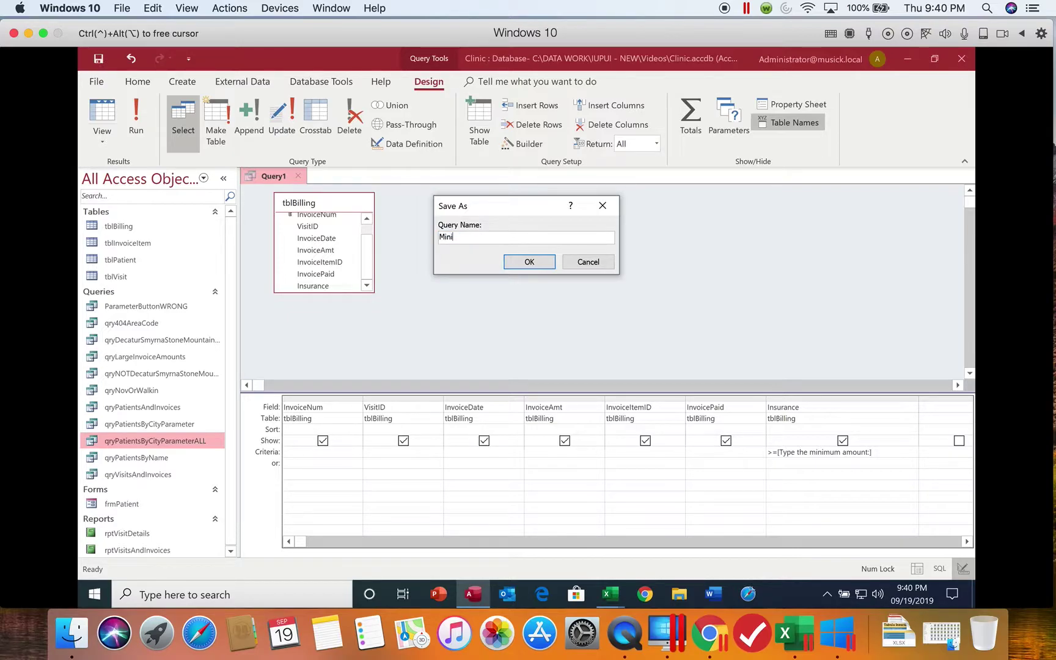
type("mumParameter")
key("Return")
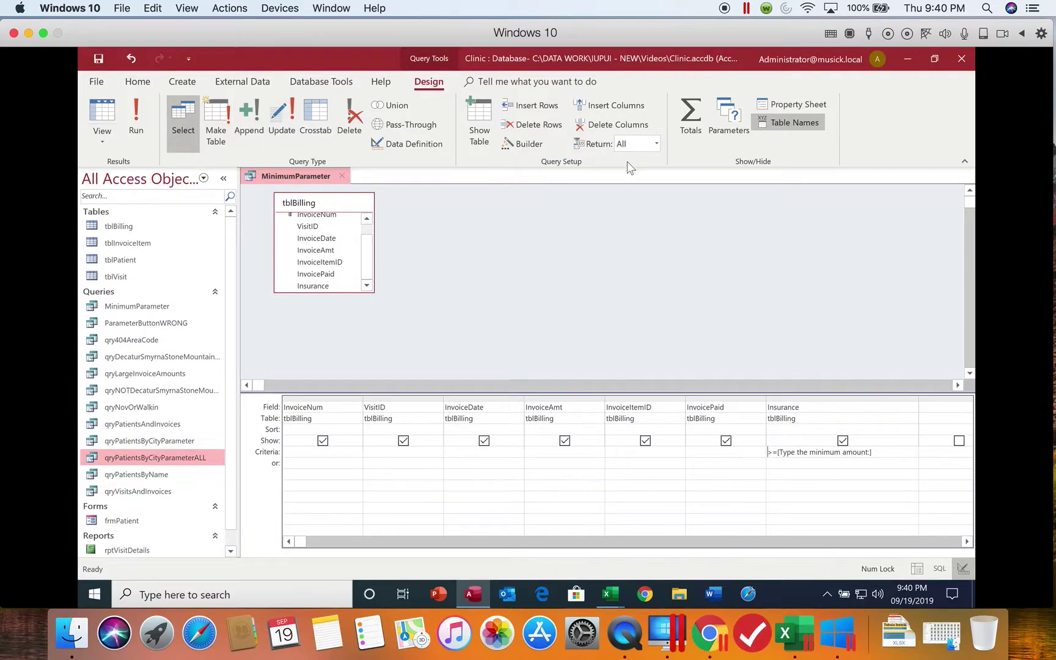
left_click(340, 176)
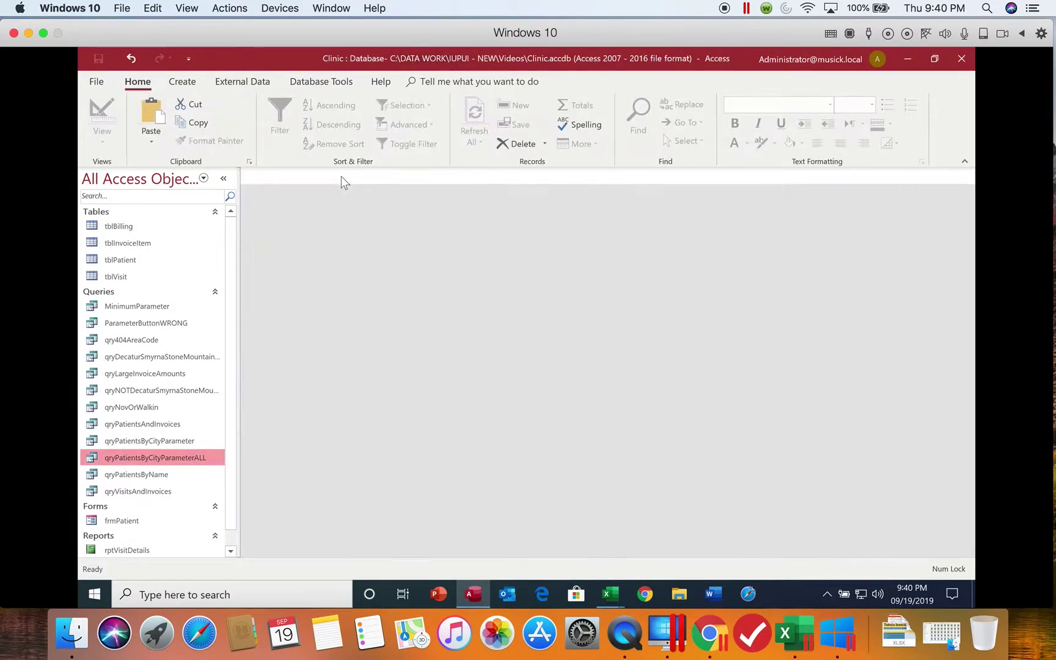